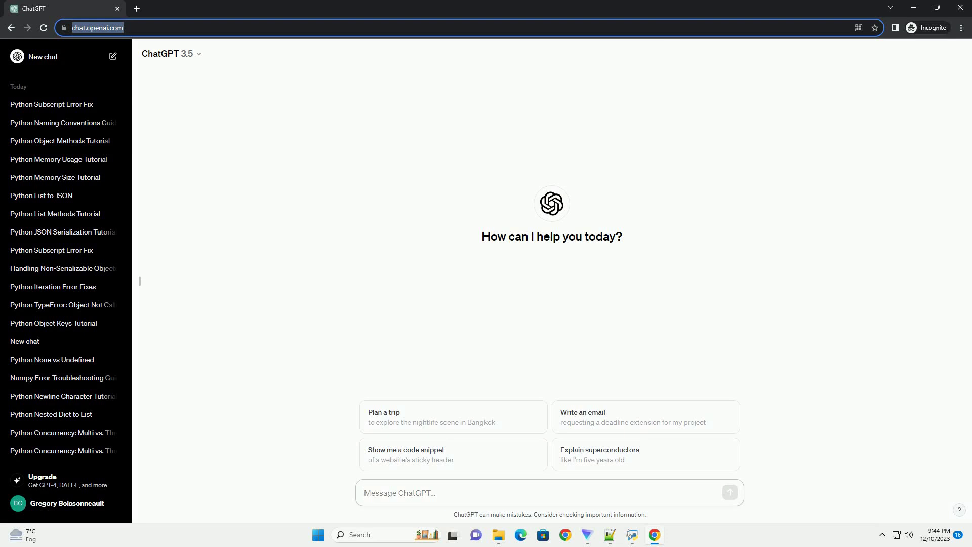
type("write an informative tutorial about python object null check with code example")
Step: Submit the request for a Python object null-check tutorial with code examples
key("Return")
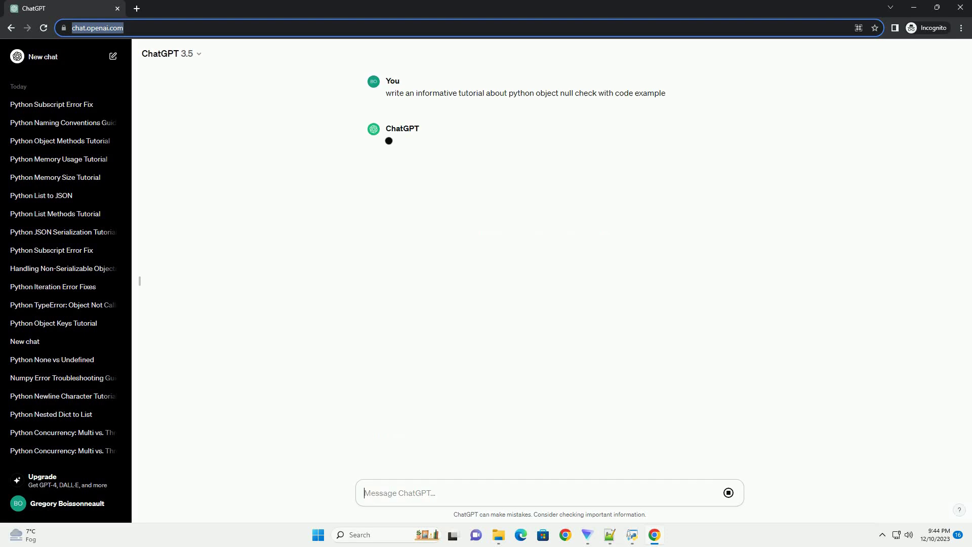